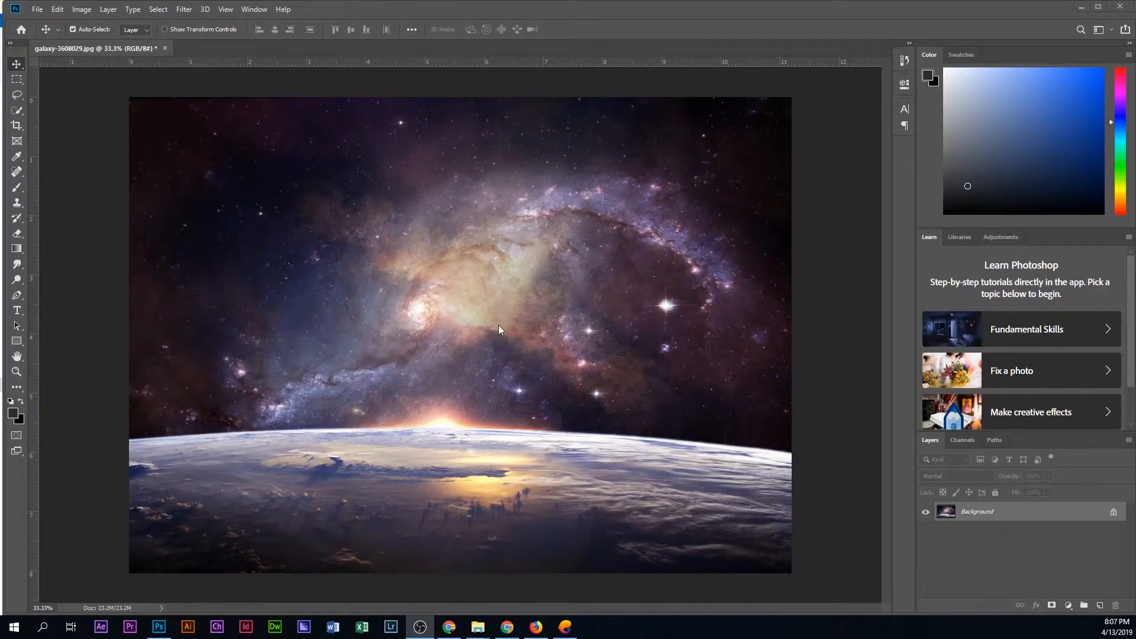
Step: Unlock the Background layer and bring up the Image Size settings for the galaxy image
{"action": "left_click", "coordinate": [1110, 511]}
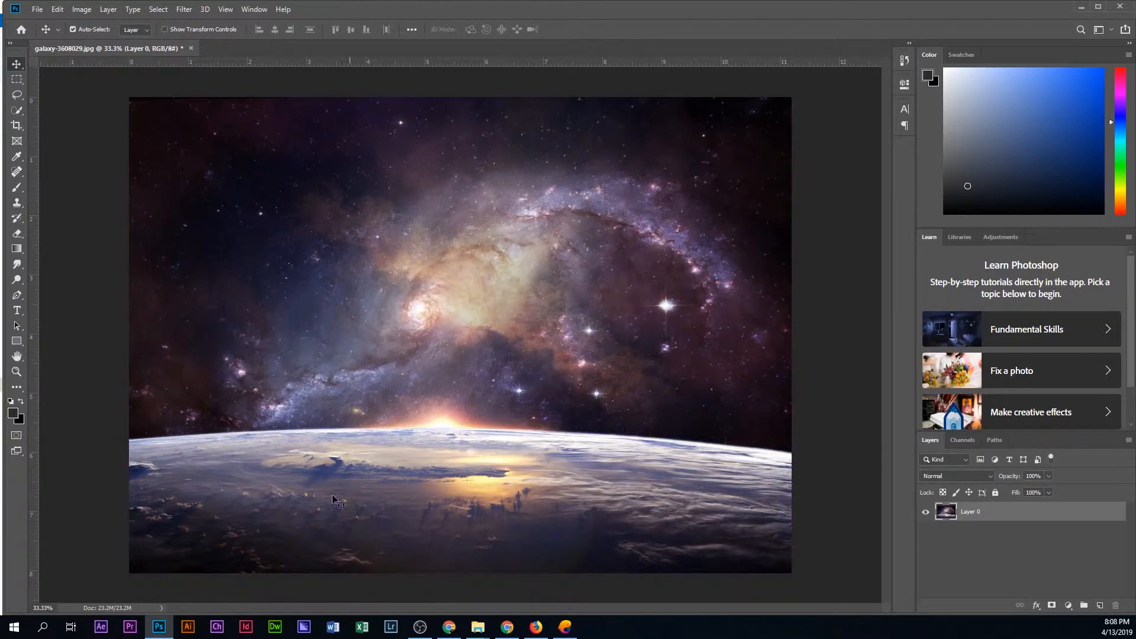
{"action": "left_click", "coordinate": [120, 608]}
{"action": "left_click", "coordinate": [80, 10]}
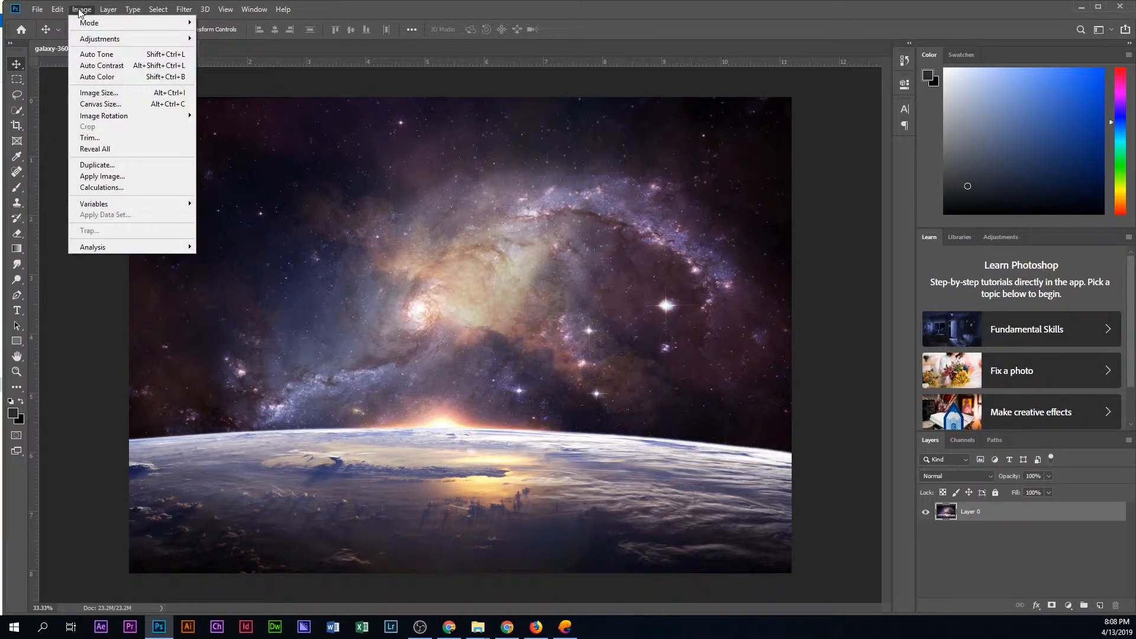
{"action": "left_click", "coordinate": [100, 93]}
{"action": "left_click_drag", "start_coordinate": [366, 124], "coordinate": [402, 197]}
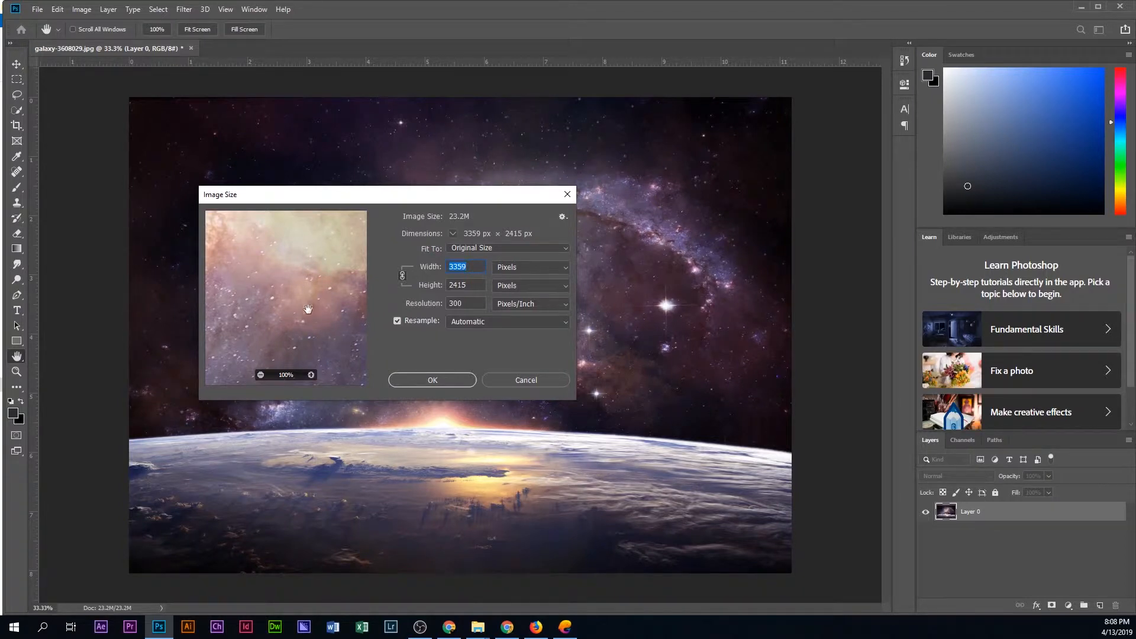
{"action": "left_click_drag", "start_coordinate": [358, 189], "coordinate": [358, 167]}
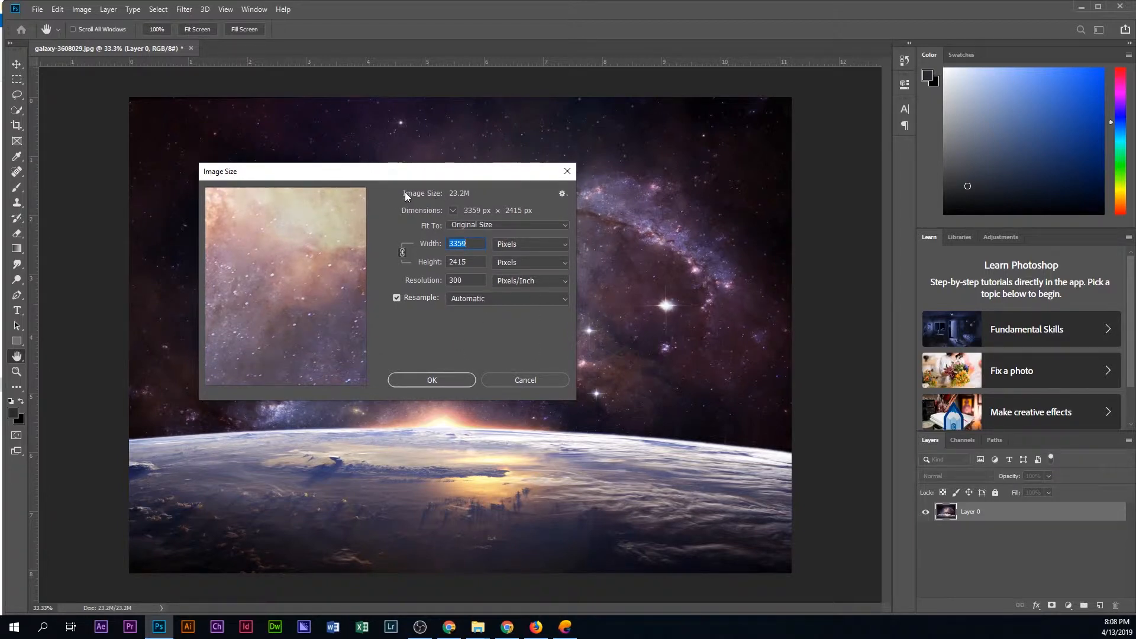
{"action": "left_click", "coordinate": [454, 211]}
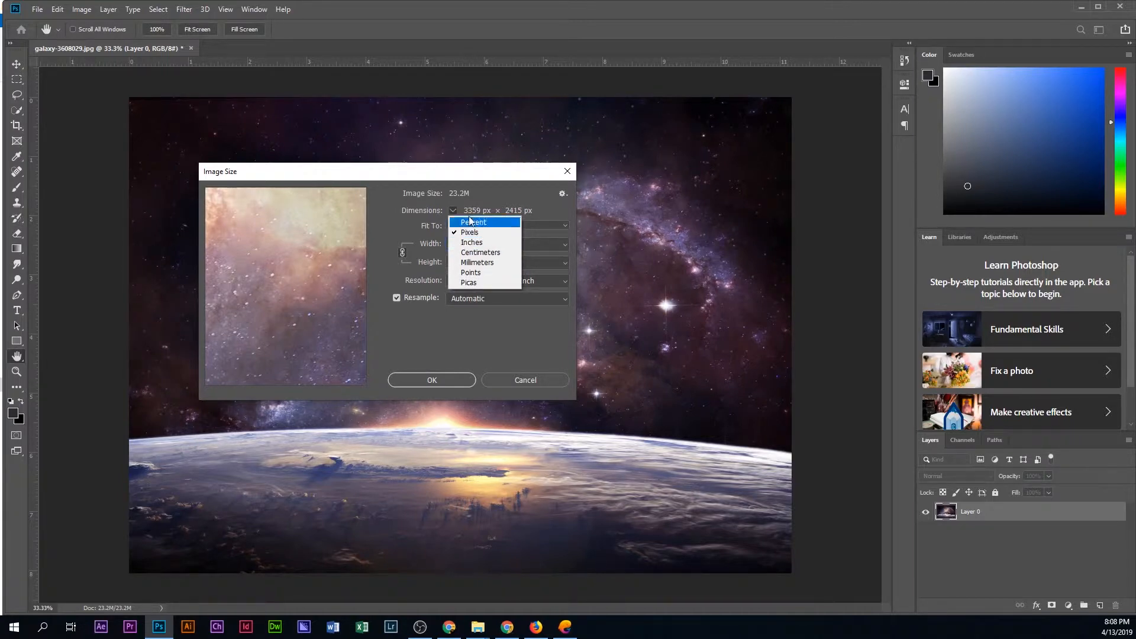
{"action": "left_click", "coordinate": [397, 174]}
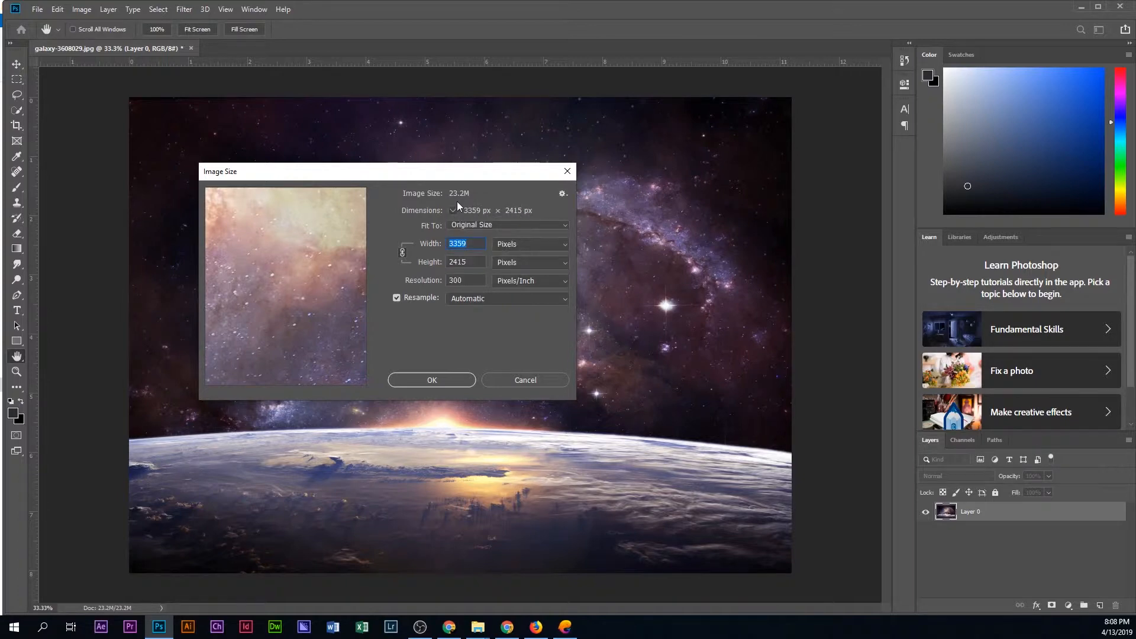
{"action": "left_click", "coordinate": [473, 226]}
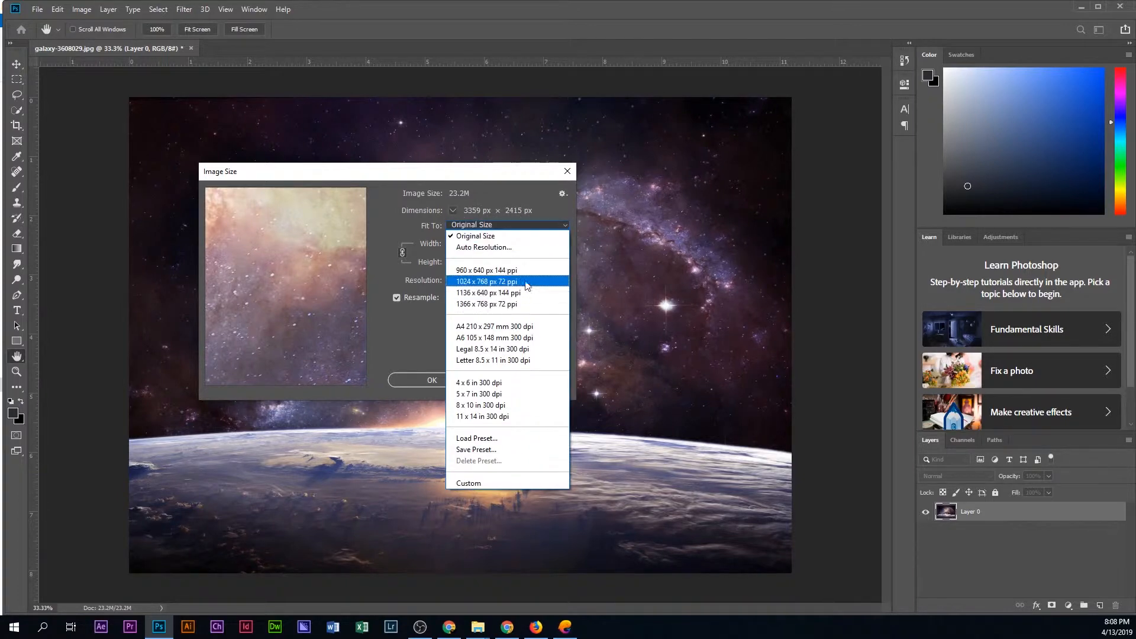
{"action": "left_click", "coordinate": [520, 179]}
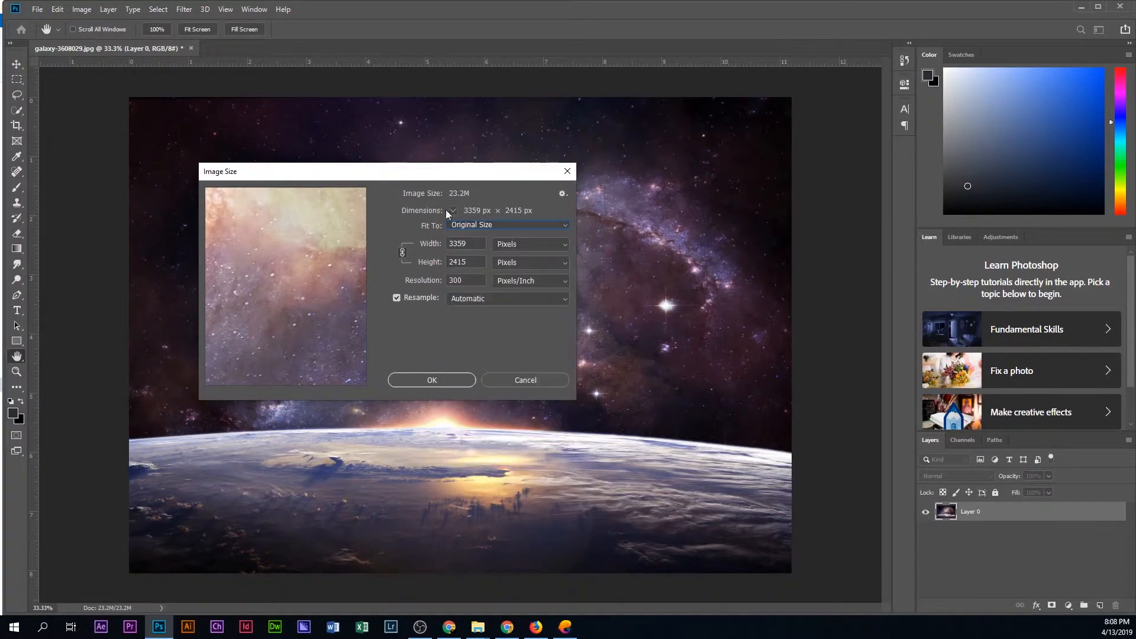
Step: Switch the image's width and height units to inches and return them to pixels
{"action": "left_click", "coordinate": [525, 245]}
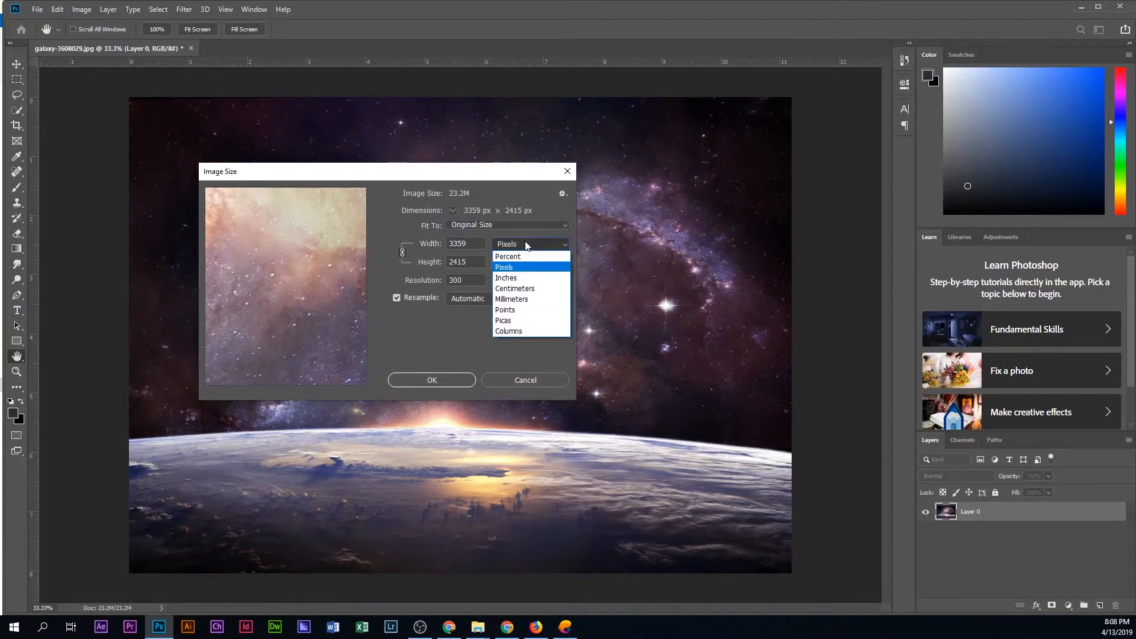
{"action": "left_click", "coordinate": [512, 278]}
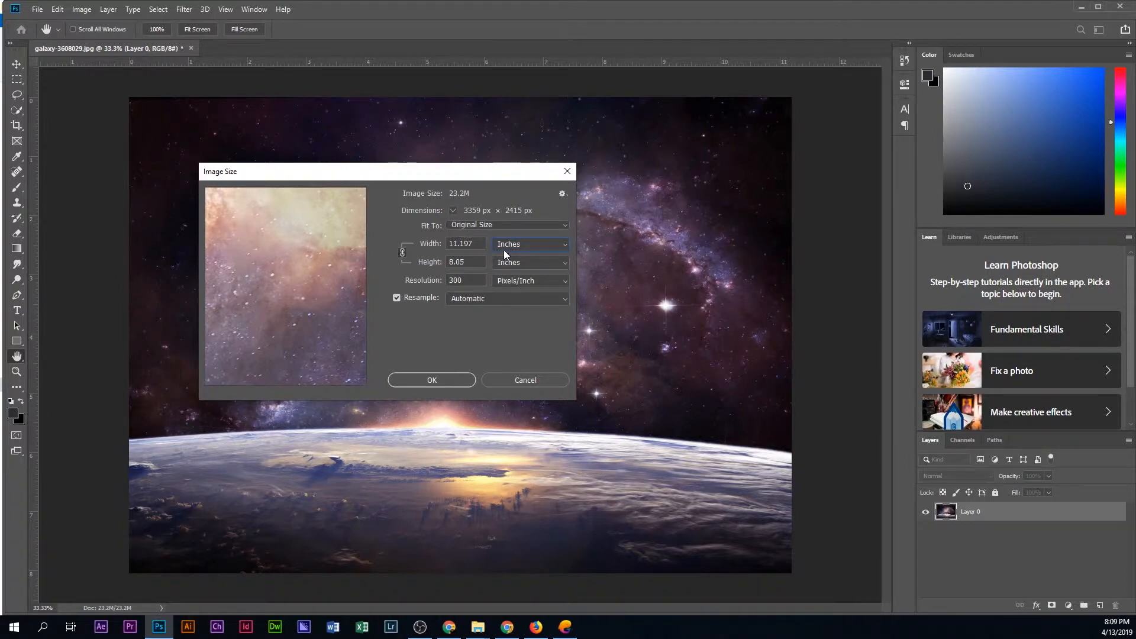
{"action": "left_click_drag", "start_coordinate": [451, 180], "coordinate": [382, 204]}
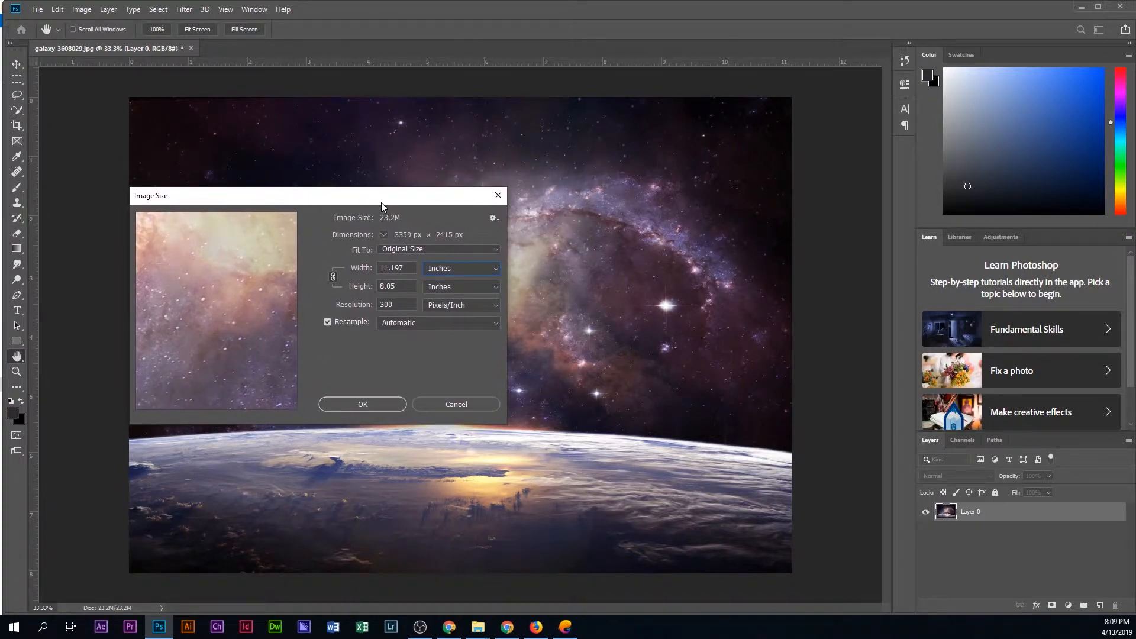
{"action": "left_click", "coordinate": [457, 271]}
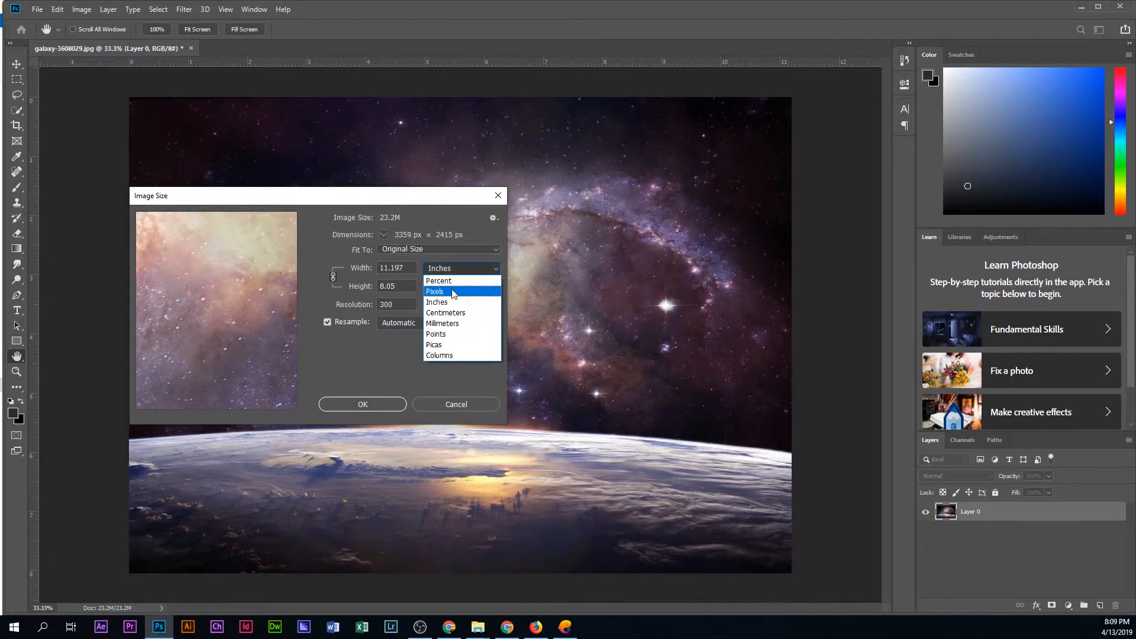
{"action": "left_click", "coordinate": [453, 293]}
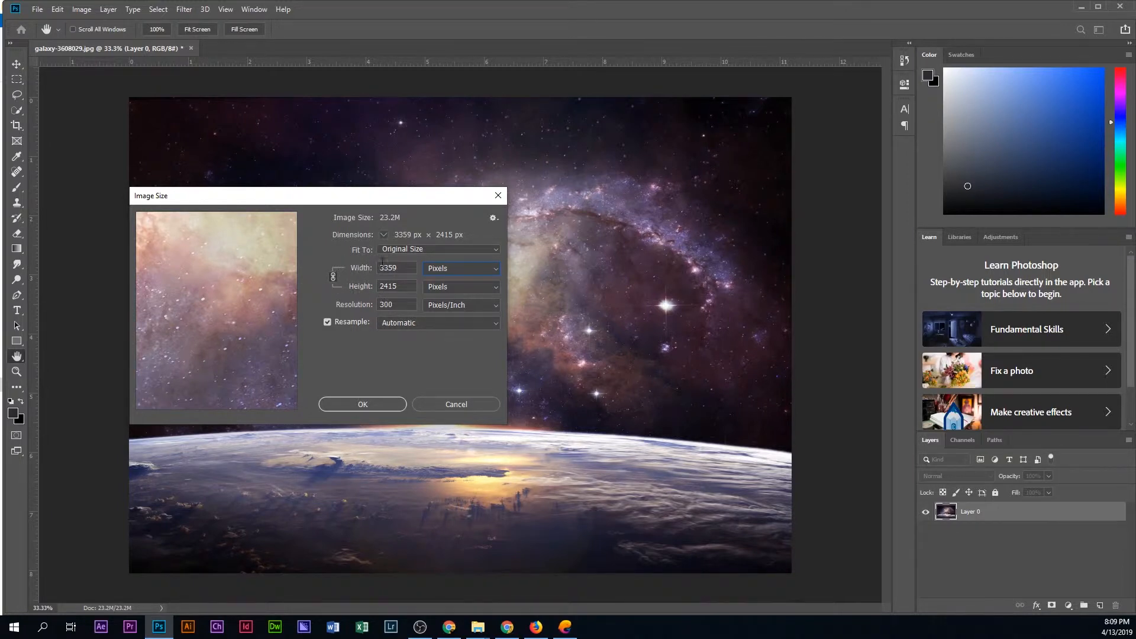
Step: Resize the image to a width of 1920 pixels, keeping width and height linked
{"action": "double_click", "coordinate": [410, 267]}
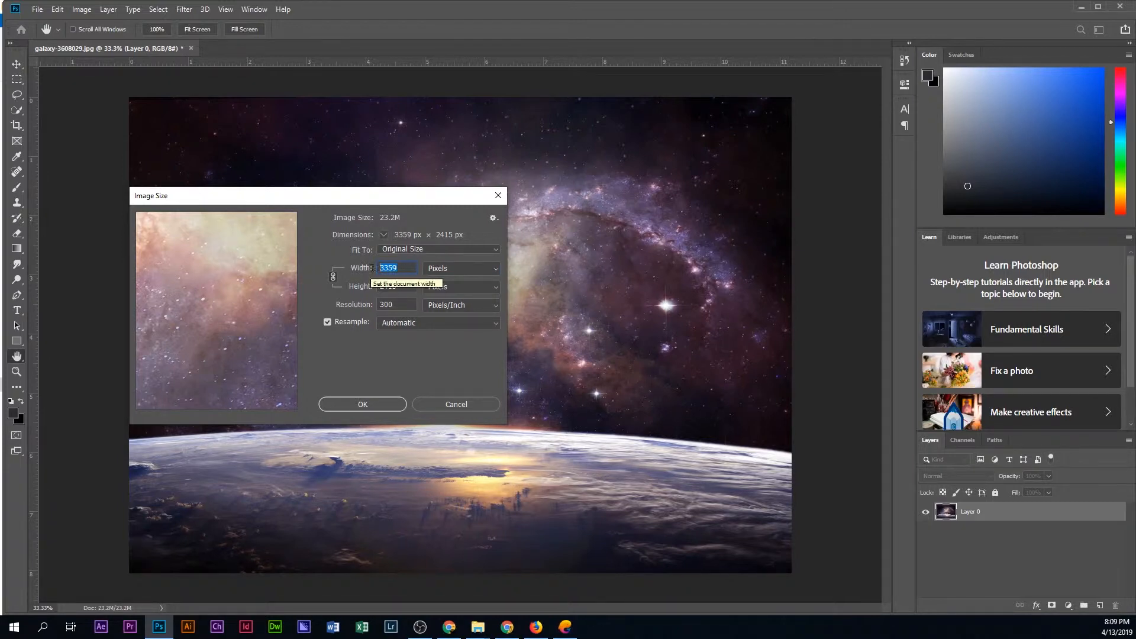
{"action": "left_click_drag", "start_coordinate": [397, 267], "coordinate": [380, 267]}
{"action": "left_click", "coordinate": [334, 277]}
{"action": "left_click", "coordinate": [333, 277]}
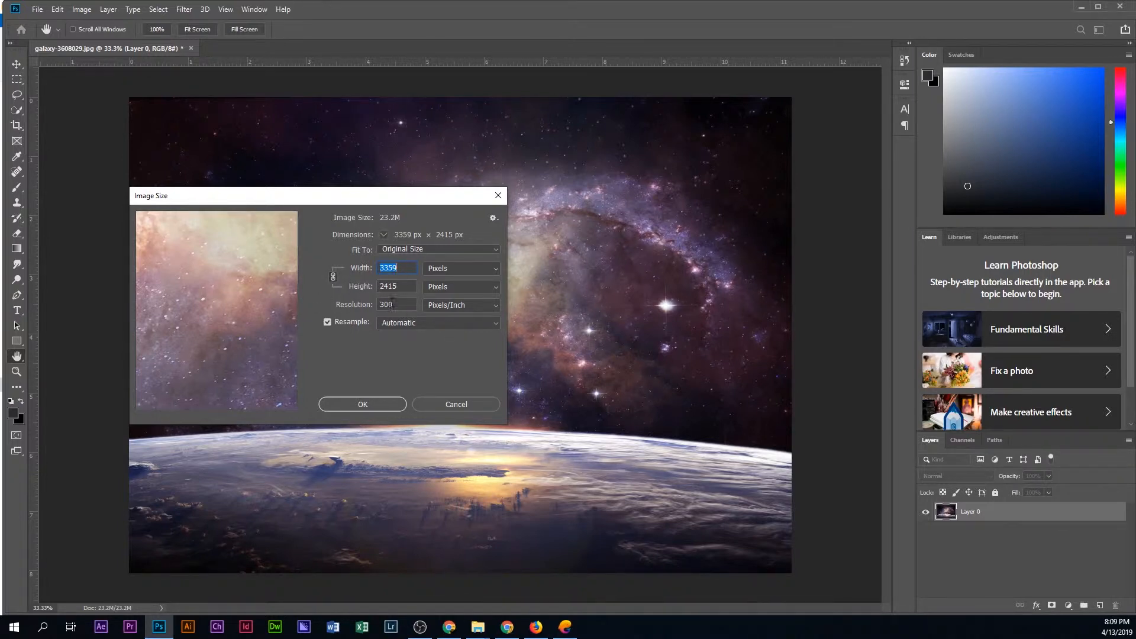
{"action": "left_click", "coordinate": [402, 303]}
{"action": "double_click", "coordinate": [405, 271]}
{"action": "type", "text": "1920"}
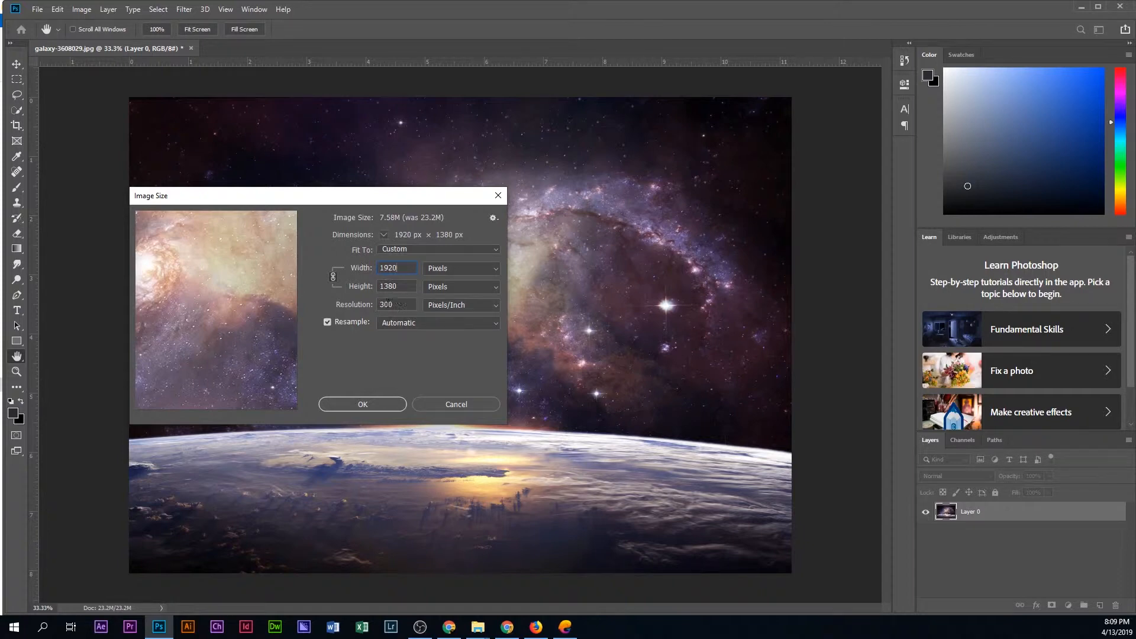
{"action": "left_click", "coordinate": [365, 402]}
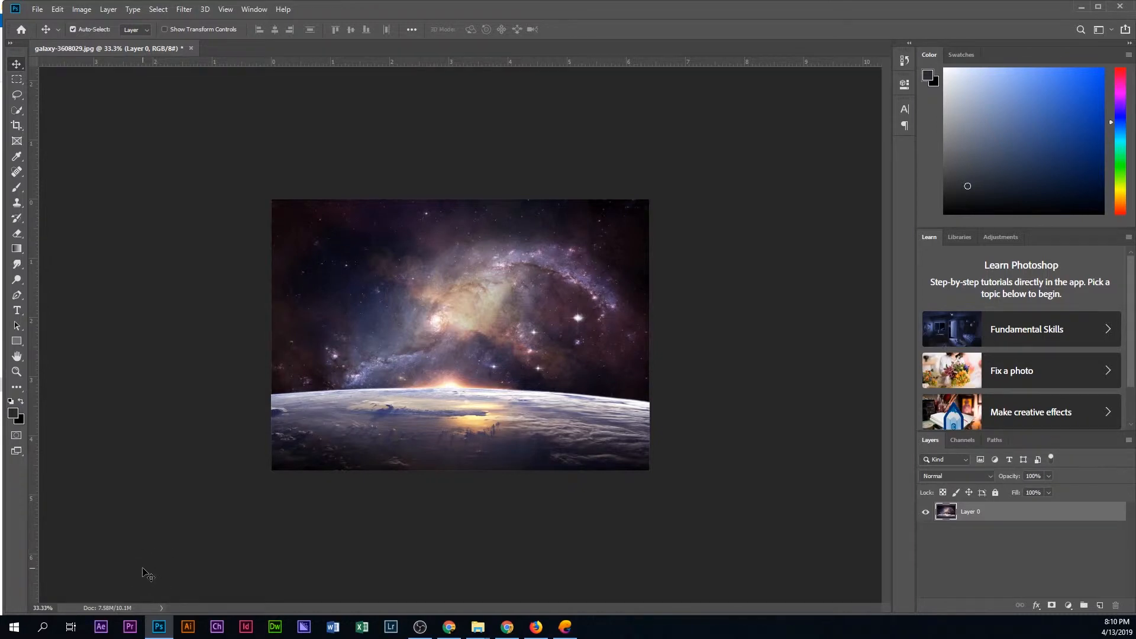
{"action": "left_click", "coordinate": [119, 606]}
Step: Save a JPEG copy of the resized image in the Video2 folder under the name Edite
{"action": "left_click", "coordinate": [38, 9]}
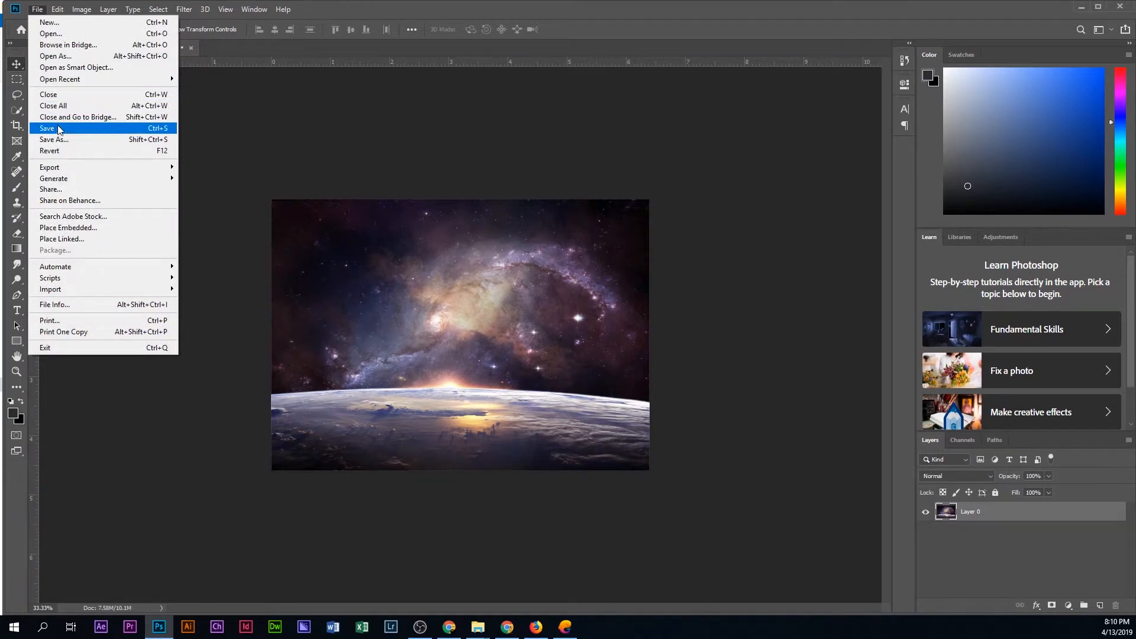
{"action": "mouse_move", "coordinate": [77, 168]}
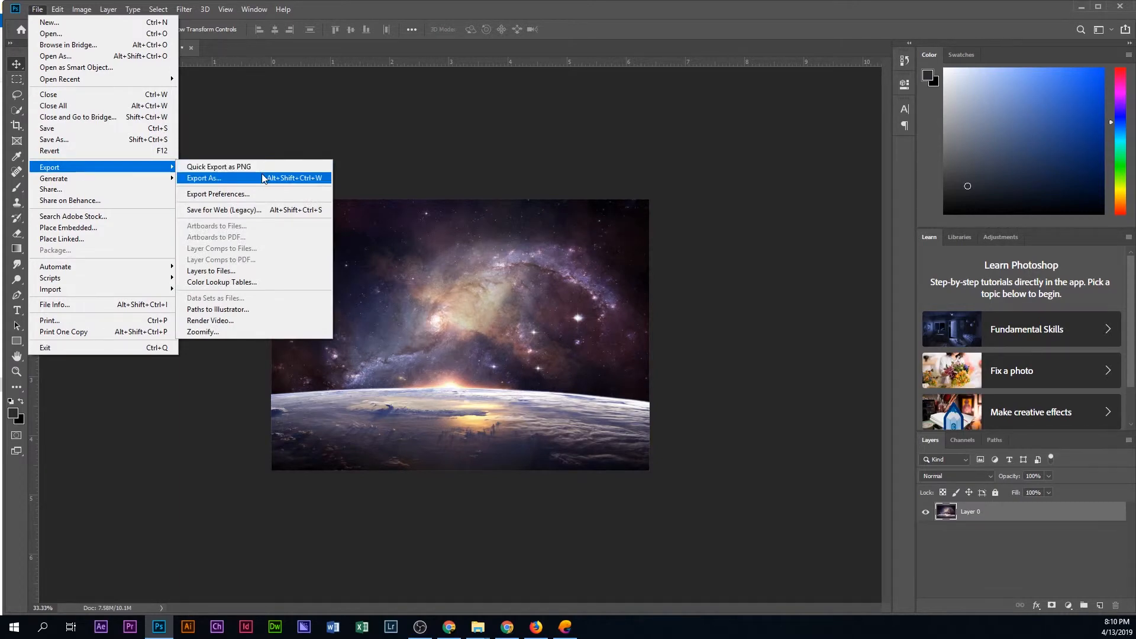
{"action": "left_click", "coordinate": [72, 136]}
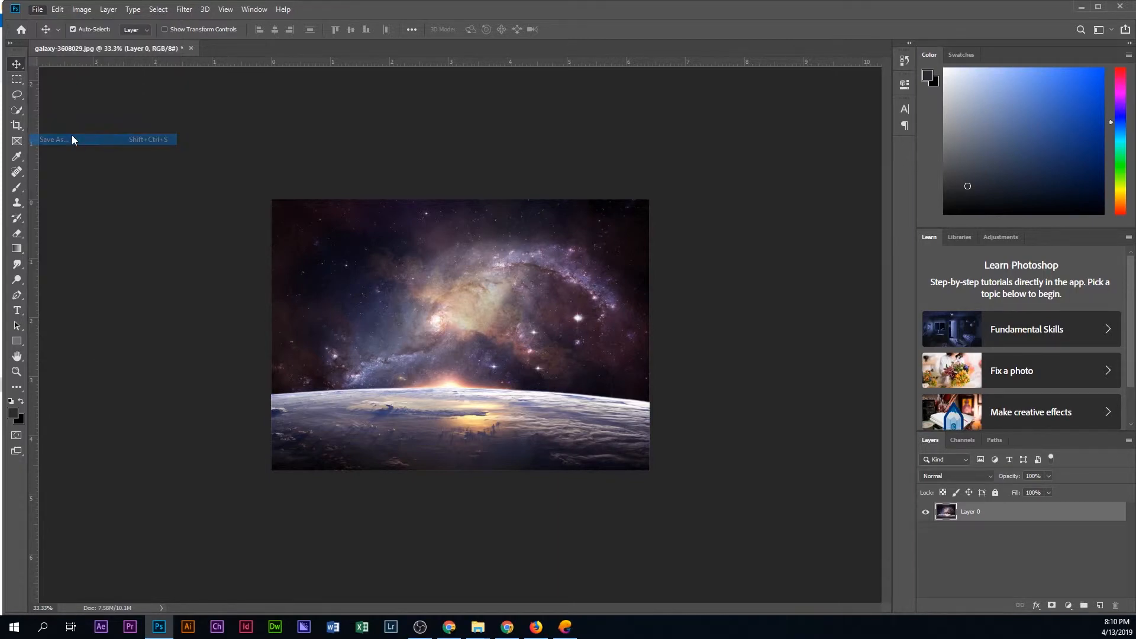
{"action": "left_click", "coordinate": [177, 238]}
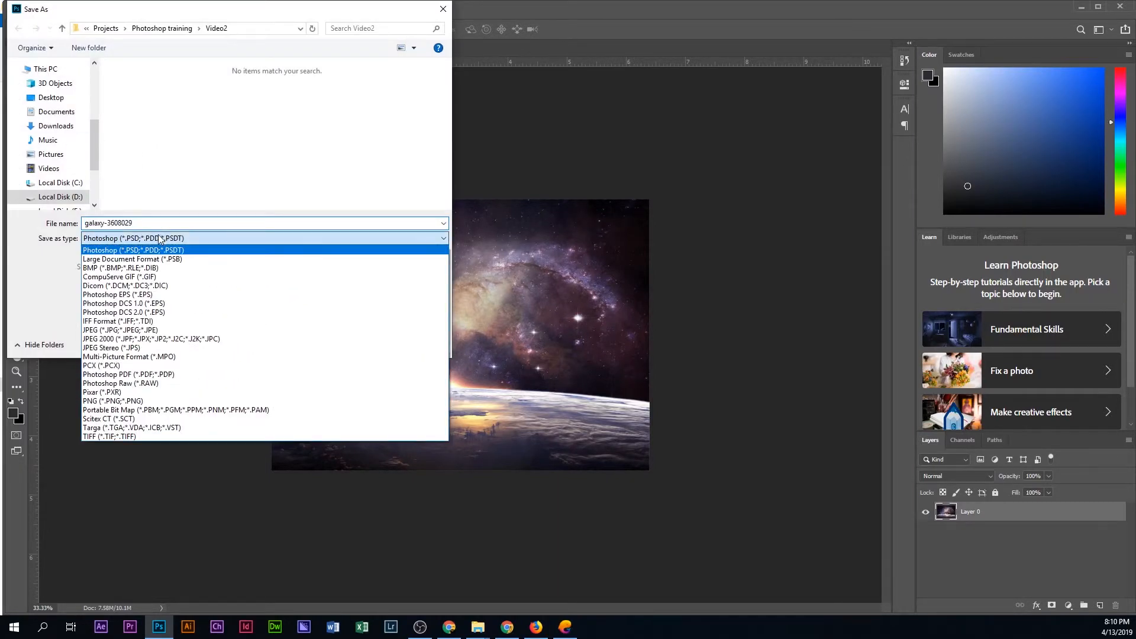
{"action": "left_click", "coordinate": [116, 331]}
{"action": "left_click_drag", "start_coordinate": [142, 224], "coordinate": [82, 225]}
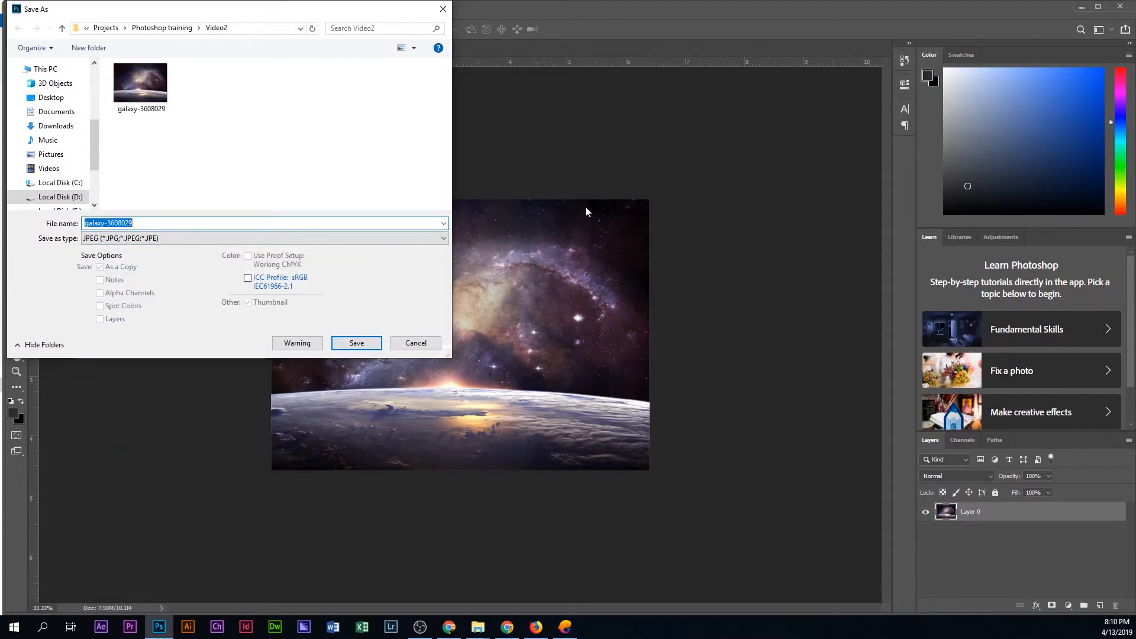
{"action": "type", "text": "Edite"}
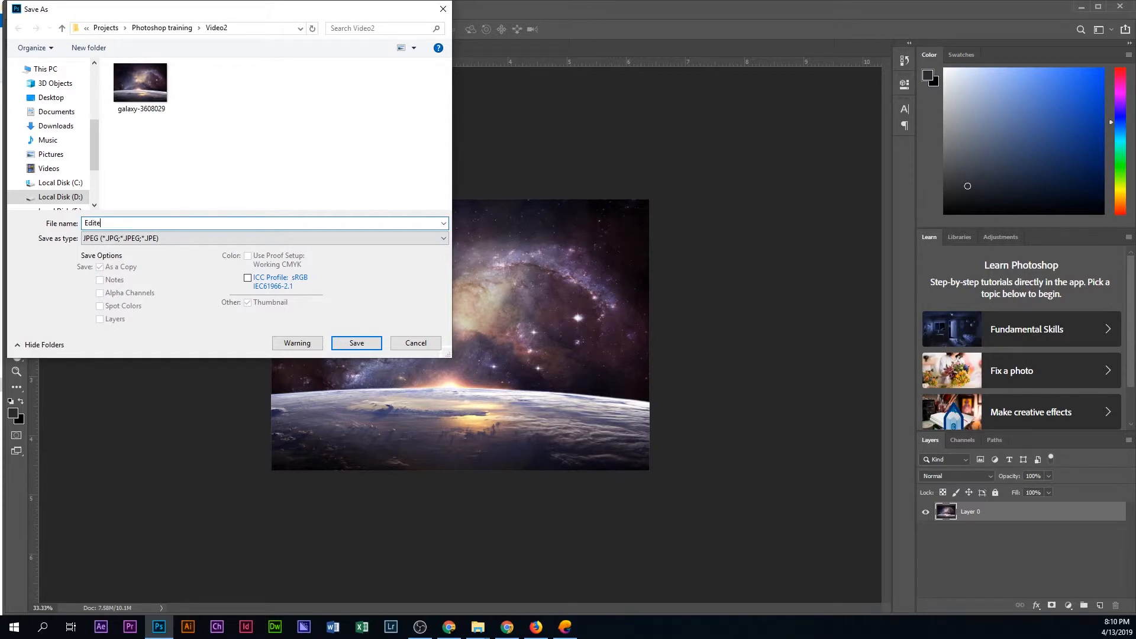
{"action": "left_click", "coordinate": [340, 345]}
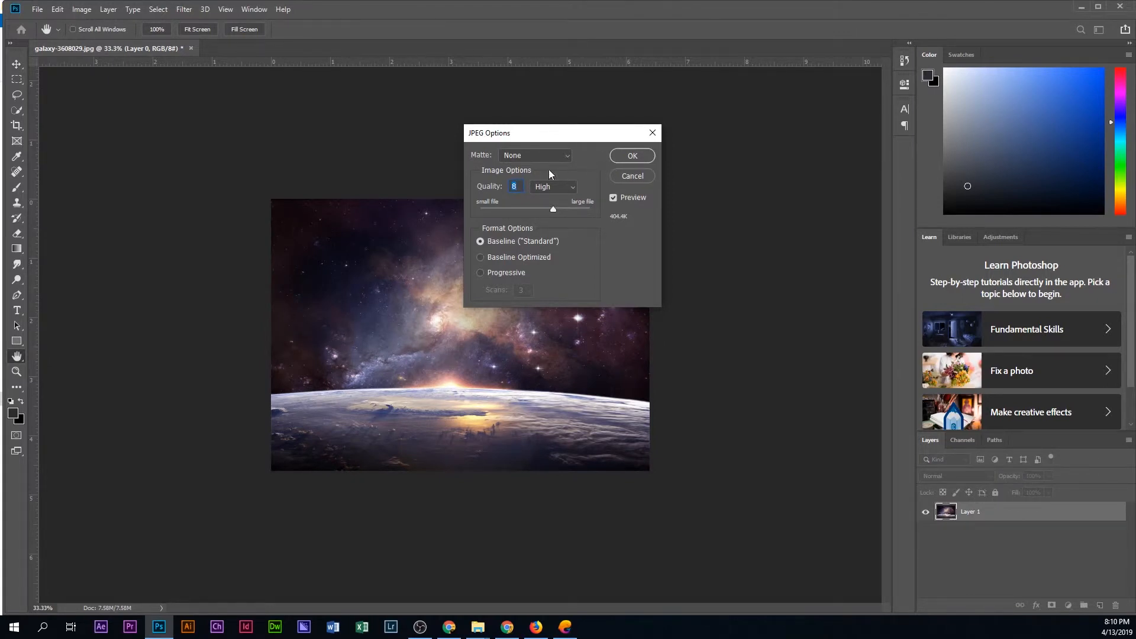
Step: Adjust the JPEG quality in the image options and finish saving the copy
{"action": "left_click", "coordinate": [575, 189]}
{"action": "left_click_drag", "start_coordinate": [555, 212], "coordinate": [589, 207]}
{"action": "left_click_drag", "start_coordinate": [590, 207], "coordinate": [560, 207]}
{"action": "left_click", "coordinate": [629, 157]}
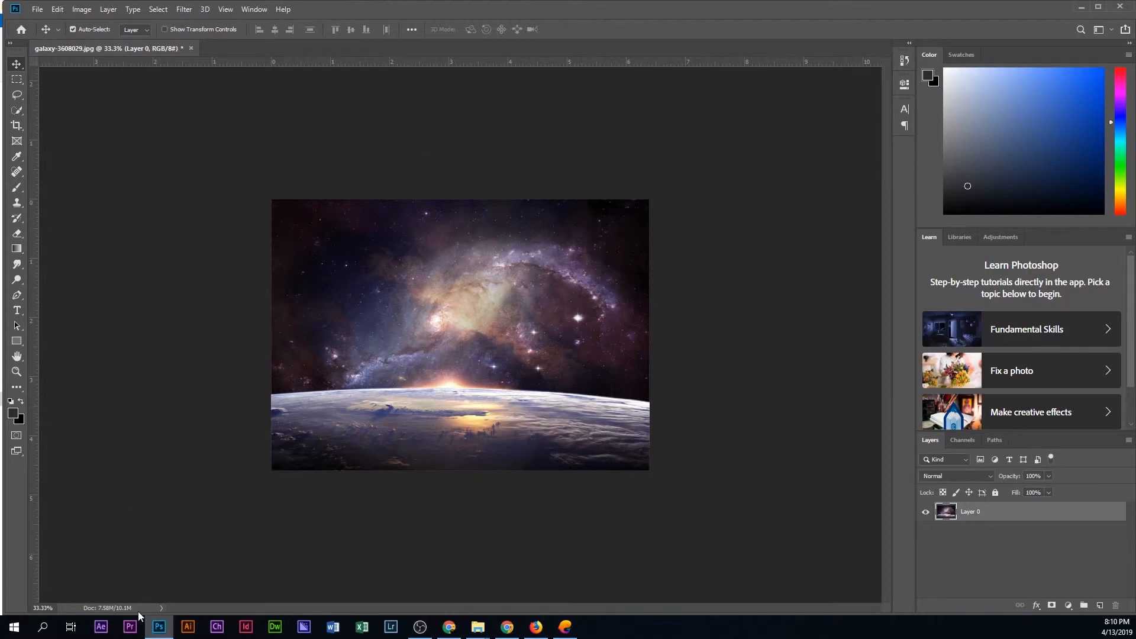
Step: Try resizing the image to a width of 600 pixels with width and height linked
{"action": "left_click", "coordinate": [83, 10]}
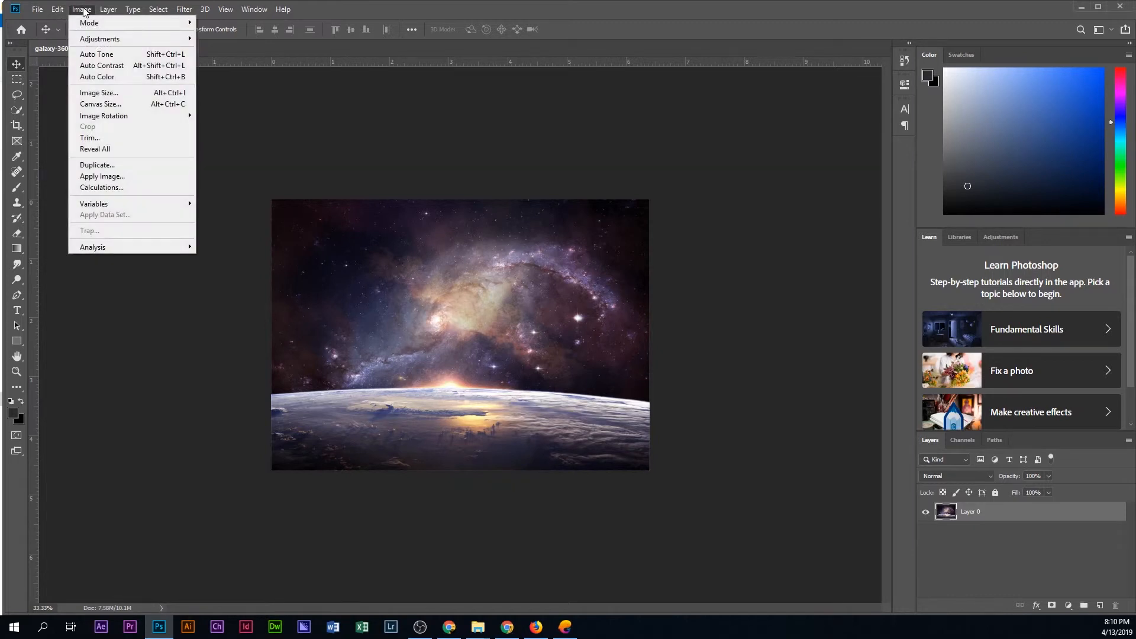
{"action": "left_click", "coordinate": [449, 421]}
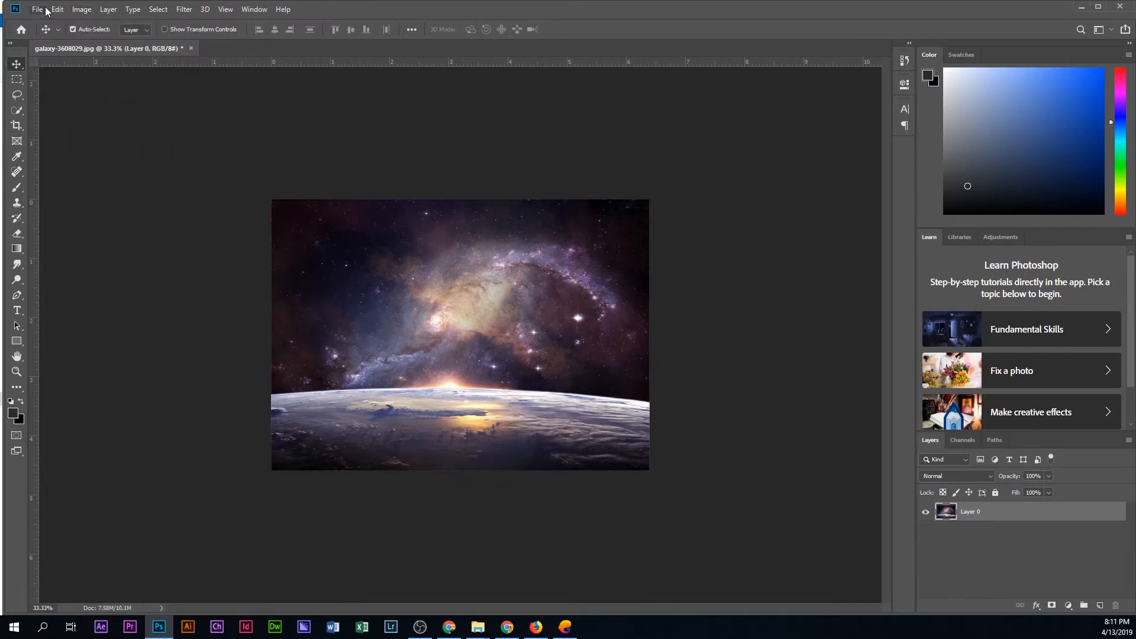
{"action": "left_click", "coordinate": [78, 8]}
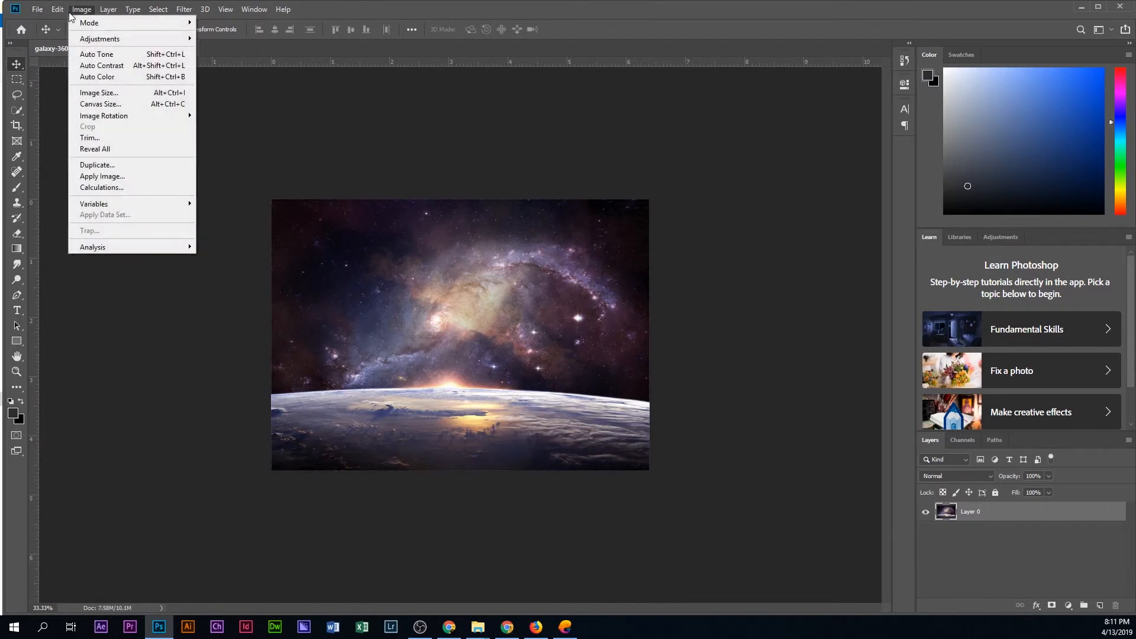
{"action": "left_click", "coordinate": [133, 94]}
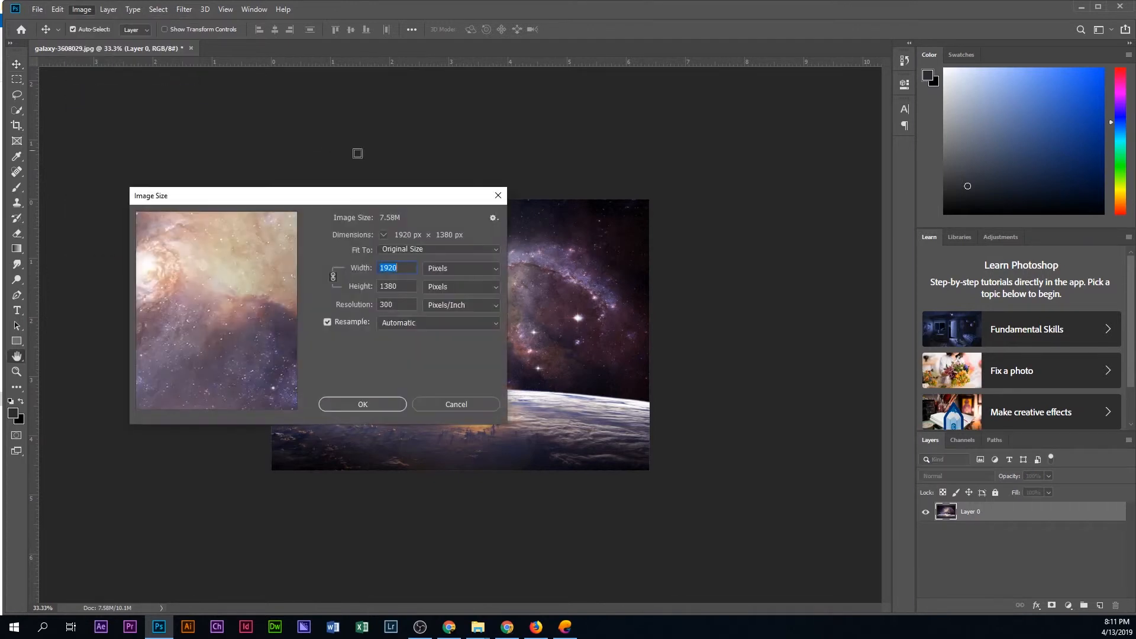
{"action": "left_click", "coordinate": [410, 267]}
{"action": "left_click_drag", "start_coordinate": [410, 267], "coordinate": [347, 272]}
{"action": "type", "text": "600"}
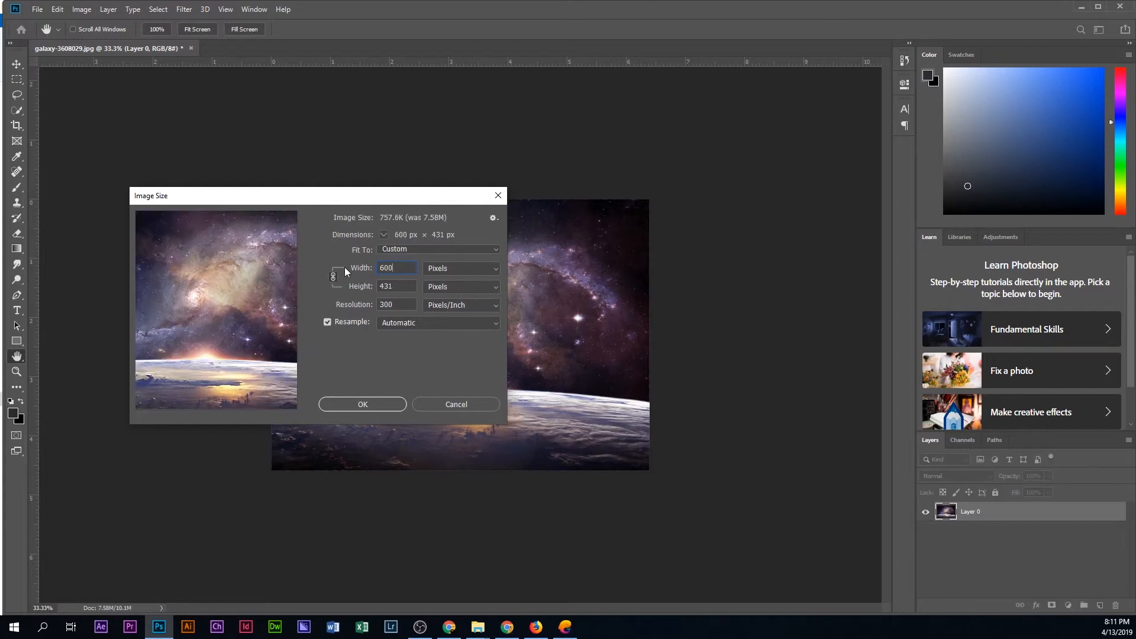
{"action": "left_click_drag", "start_coordinate": [401, 286], "coordinate": [361, 289]}
{"action": "mouse_move", "coordinate": [255, 277]}
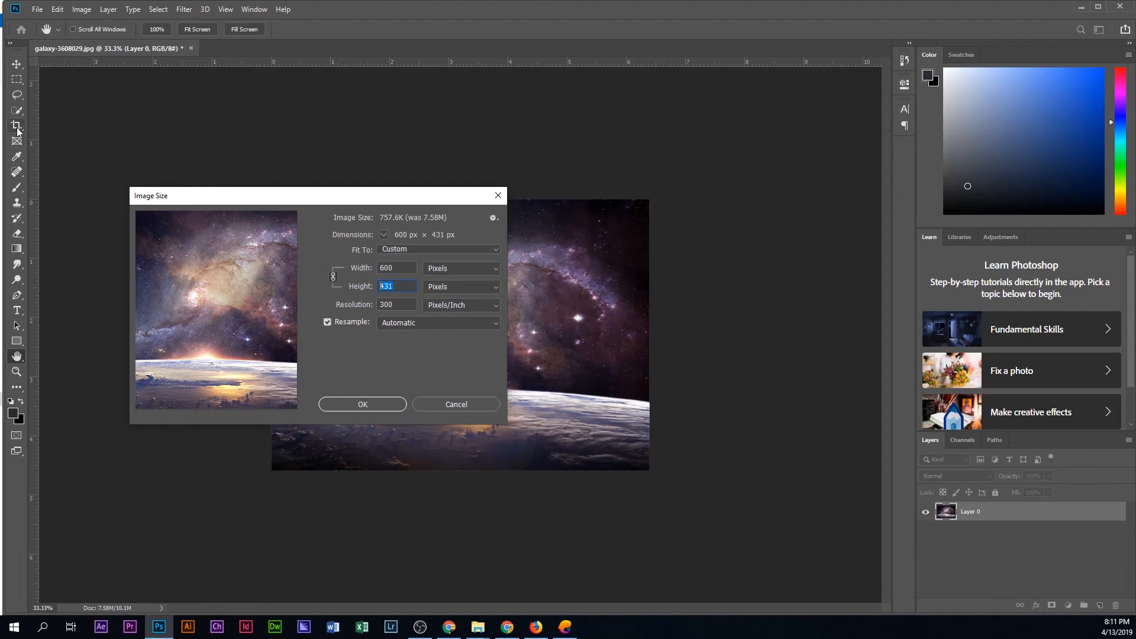
{"action": "left_click", "coordinate": [453, 407]}
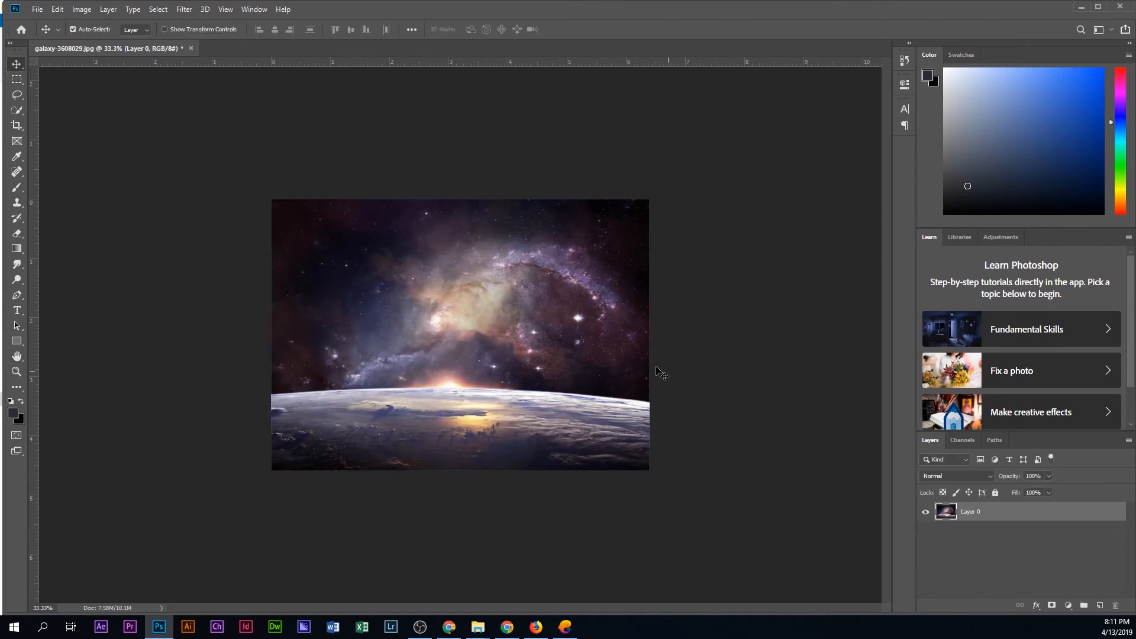